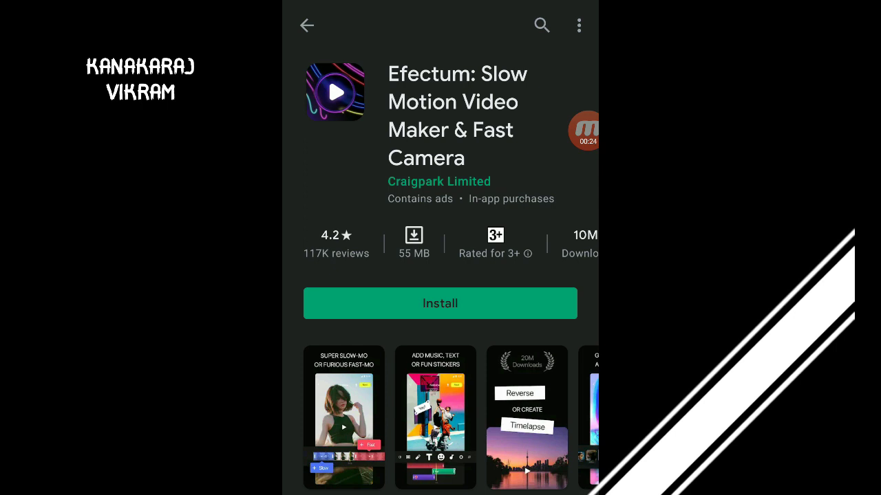
# Step: Install Efectum: Slow Motion Video Maker & Fast Camera from its Play Store page
pyautogui.click(440, 304)
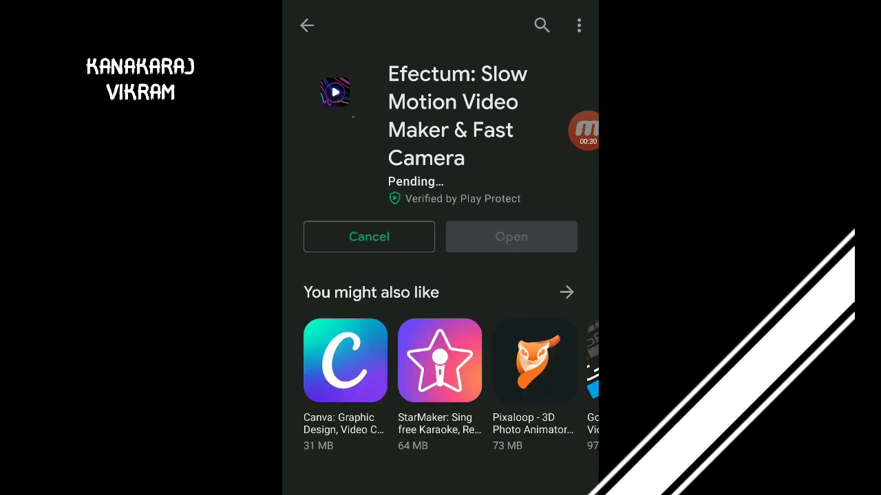
pyautogui.click(584, 131)
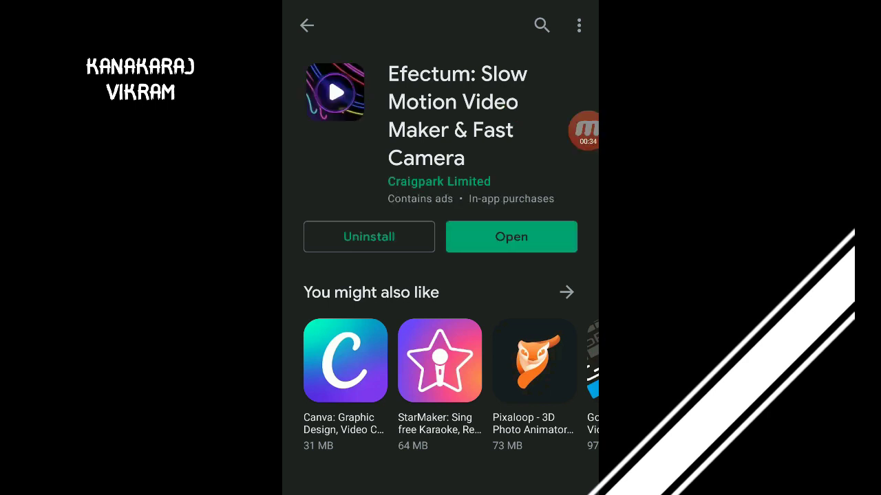
# Step: Launch Efectum and accept its privacy policy on the HELLO! dialog
pyautogui.click(511, 237)
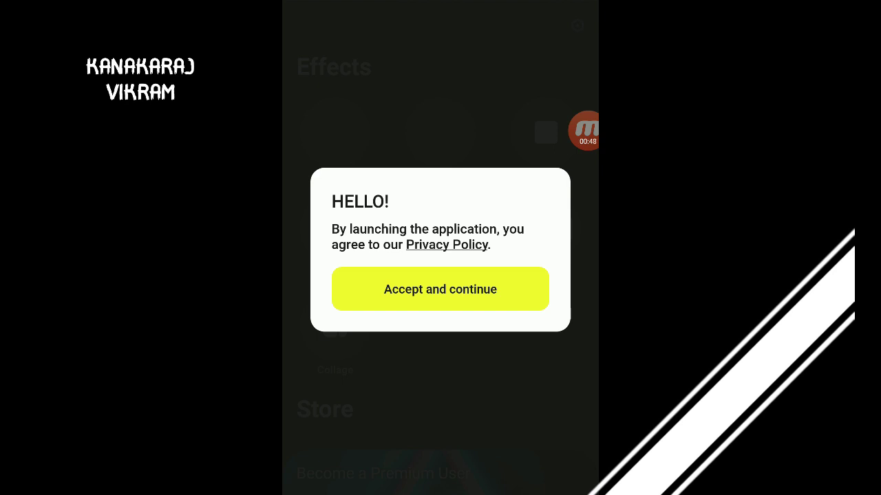
pyautogui.click(440, 289)
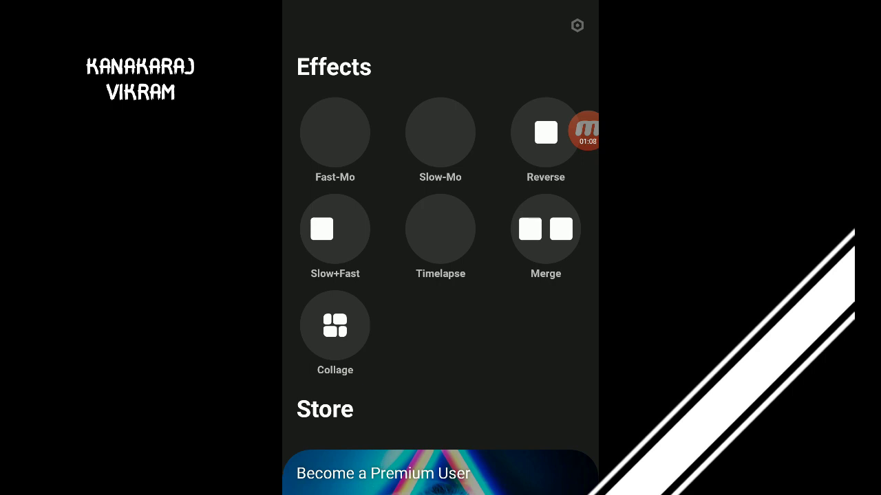
pyautogui.scroll(-5, 440, 275)
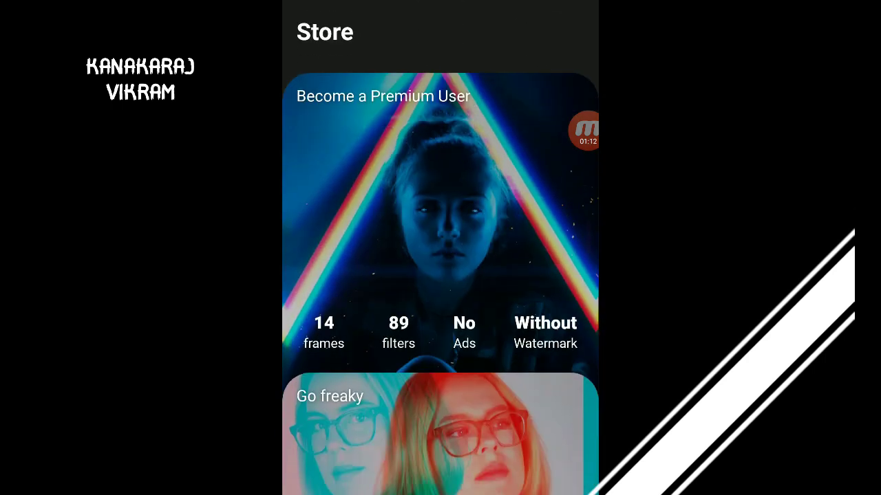
pyautogui.scroll(1, 440, 275)
pyautogui.scroll(-1, 441, 275)
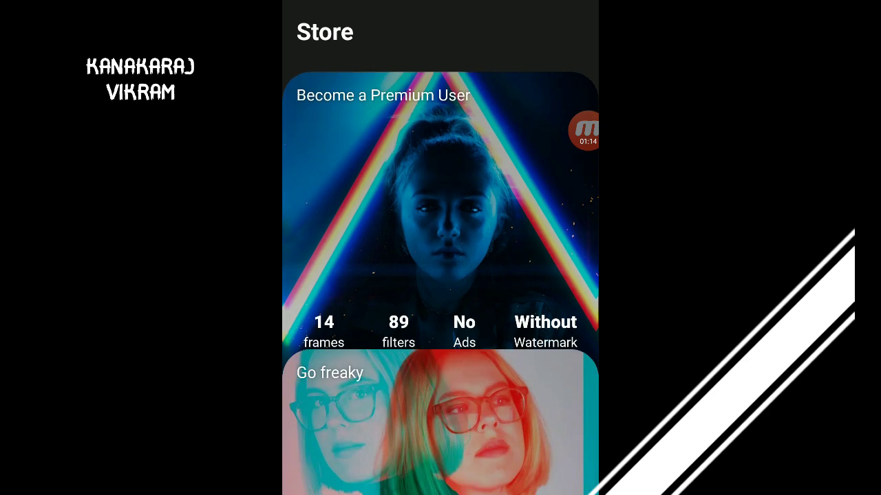
pyautogui.scroll(3, 440, 276)
pyautogui.scroll(-3, 440, 275)
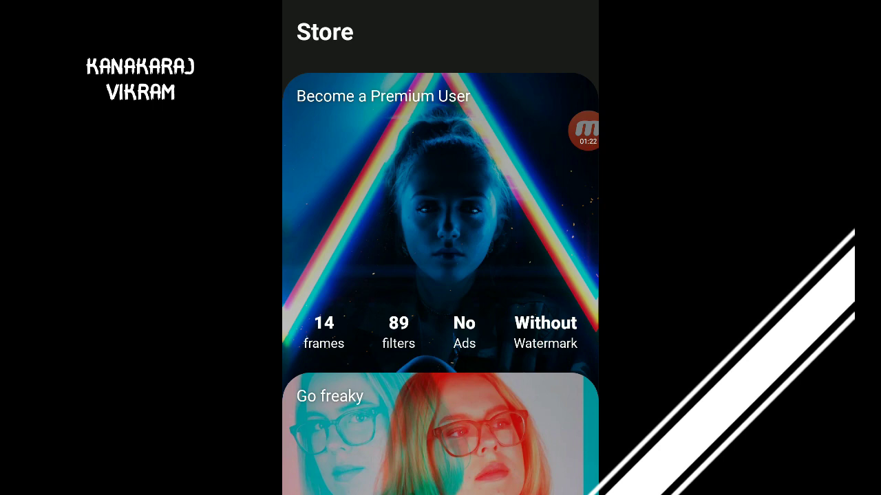
pyautogui.scroll(-5, 440, 275)
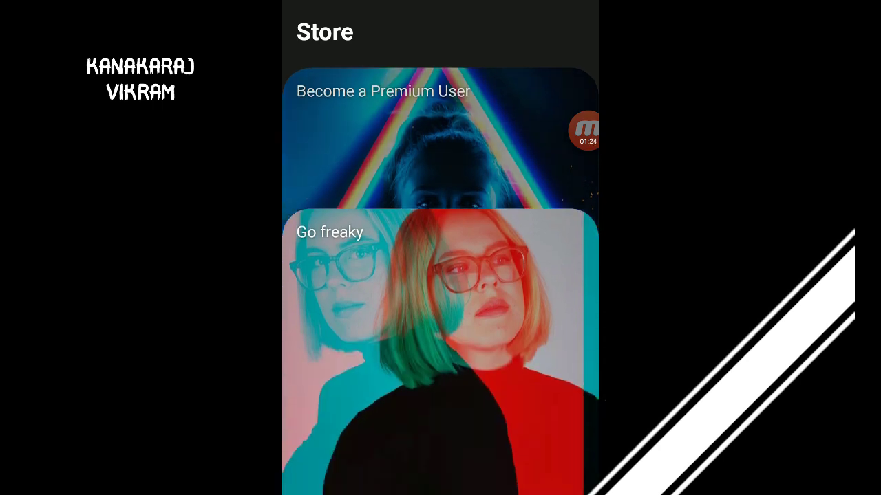
pyautogui.scroll(-5, 440, 275)
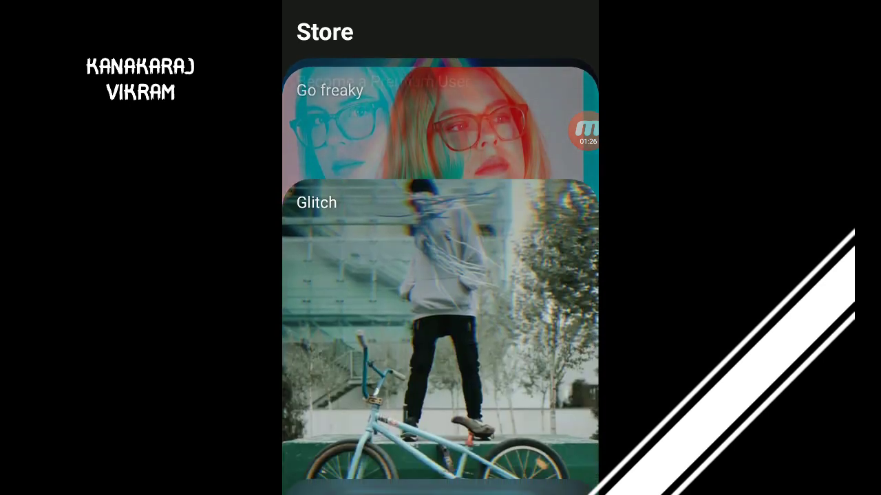
pyautogui.scroll(-5, 440, 275)
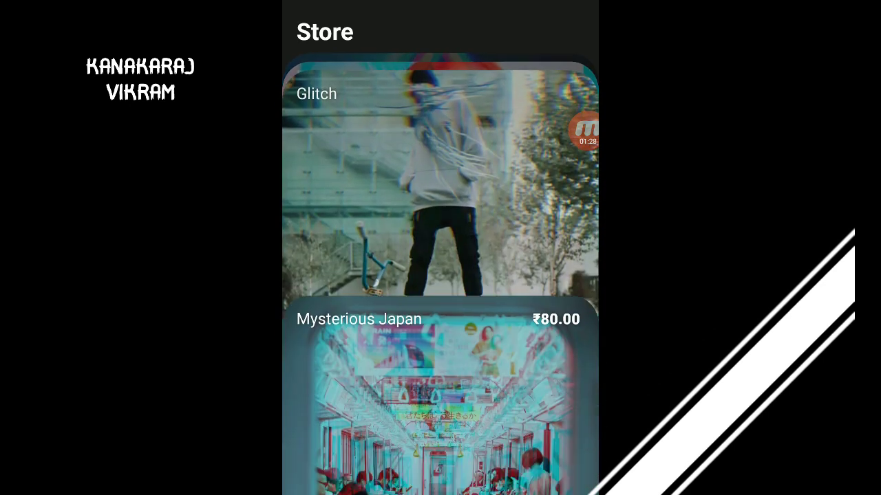
pyautogui.scroll(-2, 440, 275)
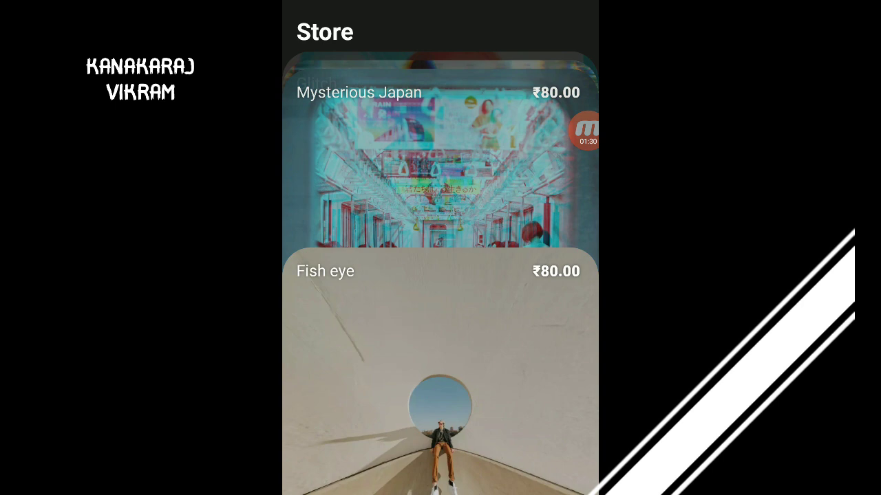
pyautogui.scroll(-2, 440, 275)
pyautogui.scroll(-2, 440, 275)
pyautogui.scroll(3, 441, 276)
pyautogui.scroll(1, 440, 275)
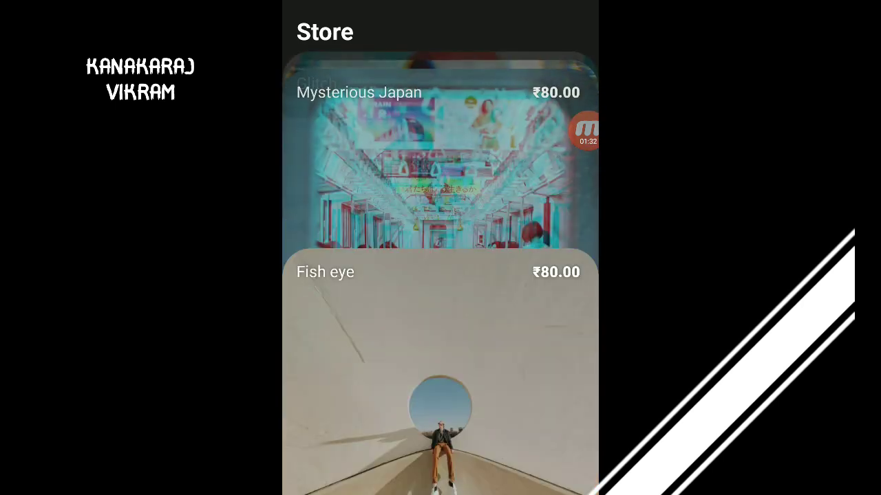
pyautogui.scroll(2, 441, 275)
pyautogui.scroll(2, 440, 275)
pyautogui.scroll(2, 440, 276)
pyautogui.scroll(2, 440, 275)
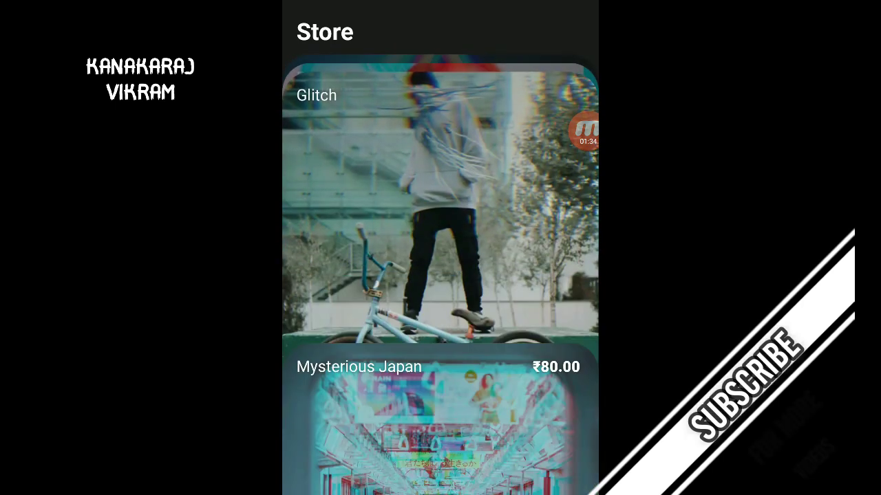
pyautogui.scroll(2, 440, 275)
pyautogui.scroll(2, 440, 275)
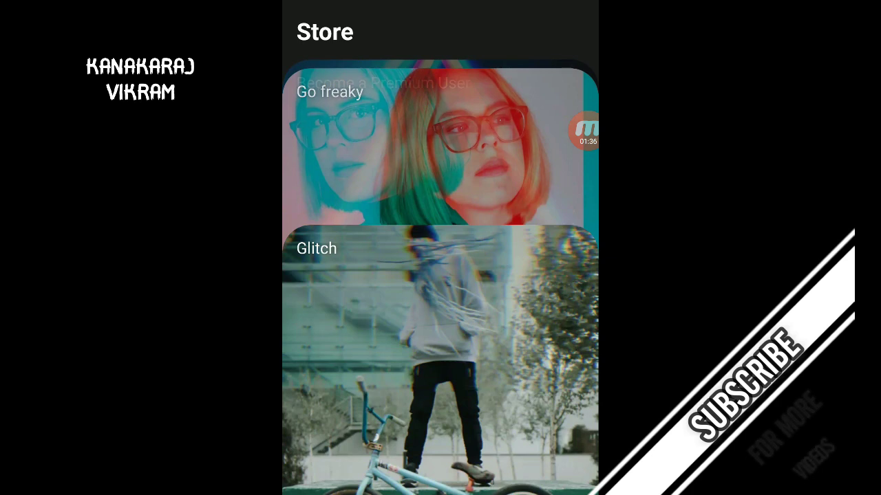
pyautogui.click(440, 358)
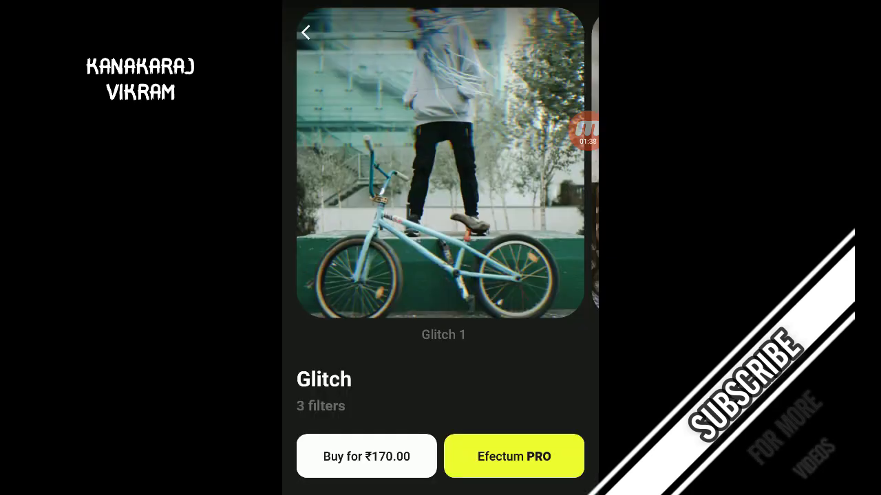
pyautogui.click(306, 33)
pyautogui.scroll(2, 440, 275)
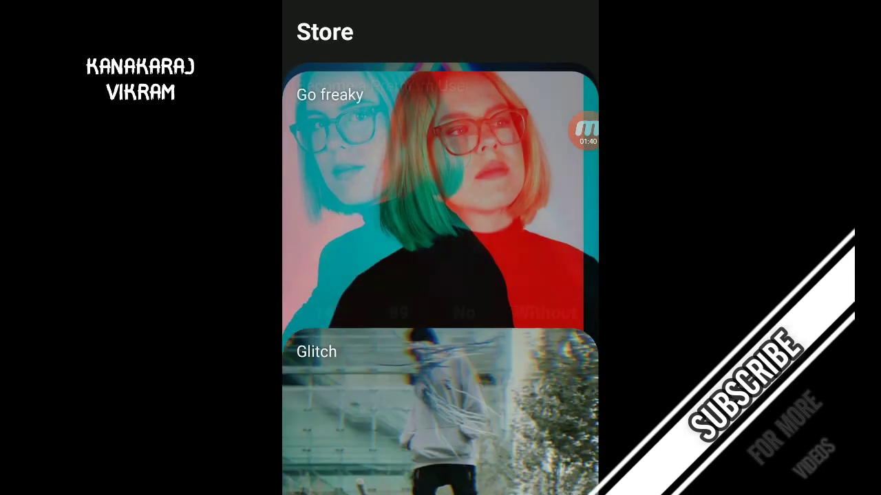
pyautogui.scroll(2, 441, 275)
pyautogui.scroll(2, 441, 275)
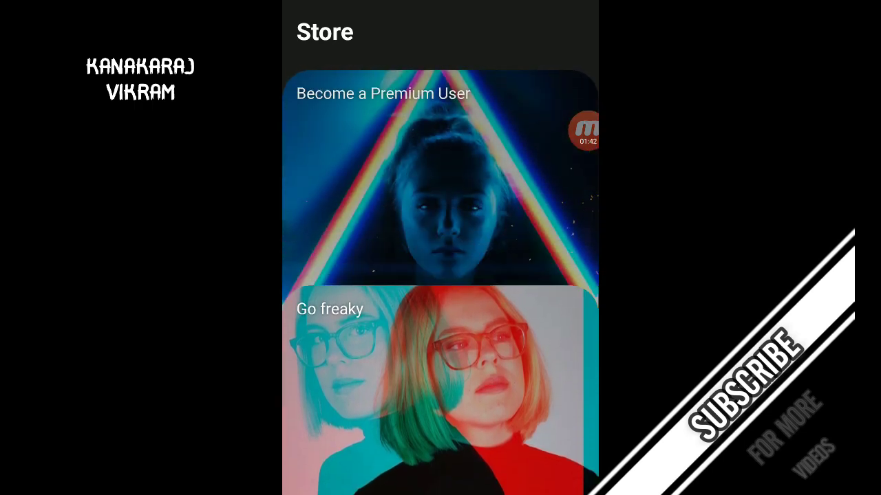
pyautogui.scroll(5, 440, 275)
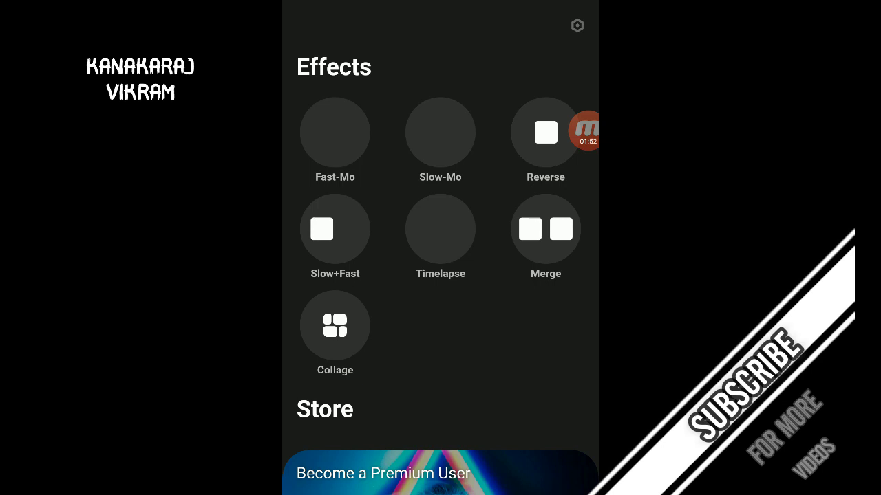
# Step: Start an effect edit, allow photo and media access, and import the 6-second VIKRAM title clip
pyautogui.click(440, 132)
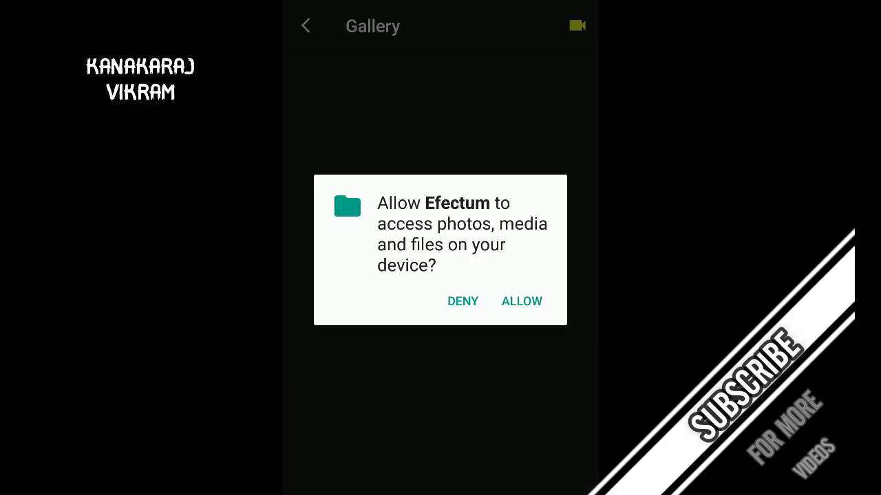
pyautogui.click(522, 301)
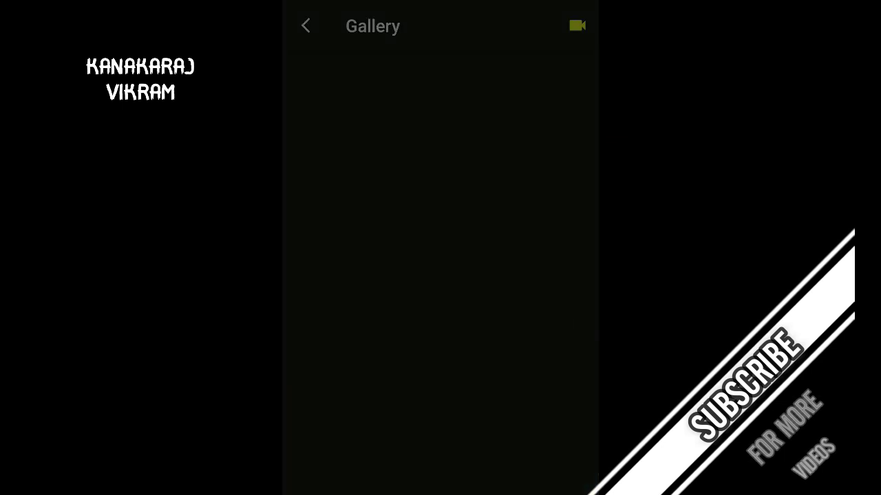
pyautogui.click(584, 130)
pyautogui.click(346, 90)
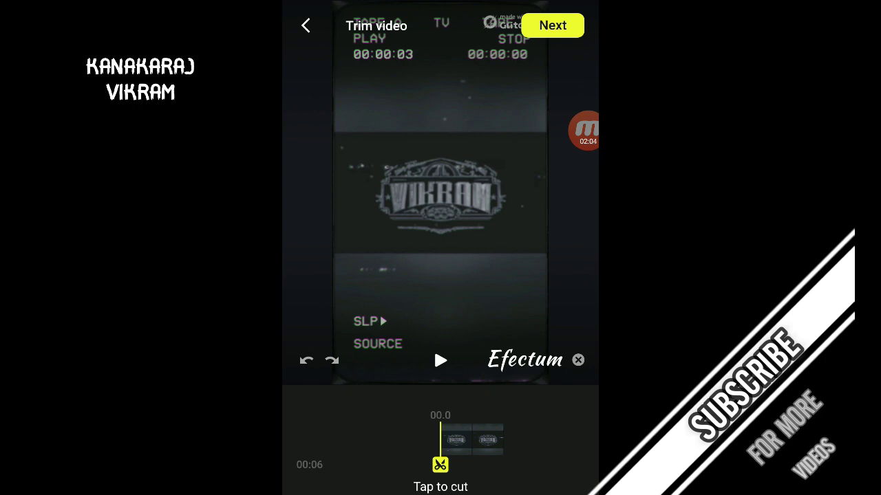
# Step: Play the VIKRAM clip in the Trim video preview
pyautogui.click(441, 361)
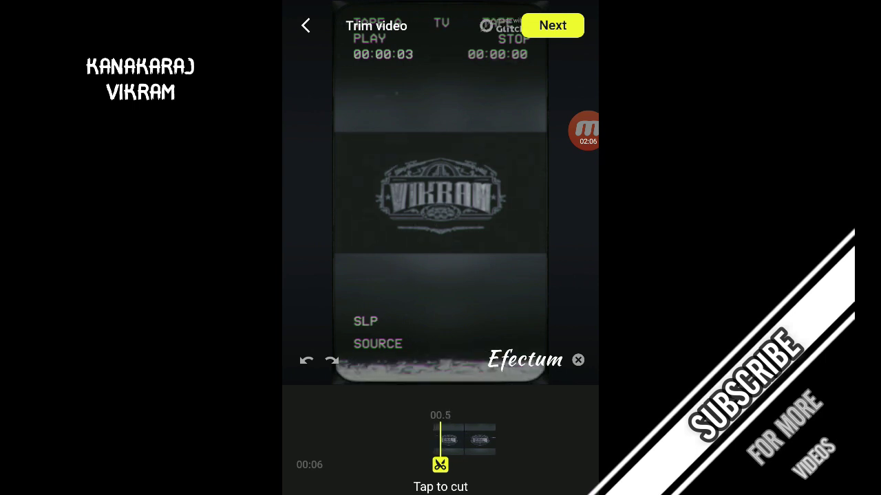
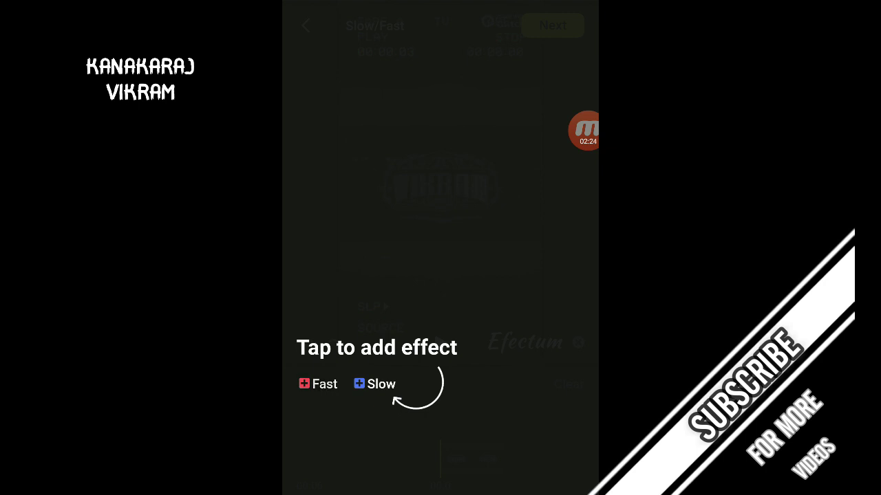
# Step: Add a ×2 fast-speed section to the clip and shorten its end
pyautogui.click(318, 384)
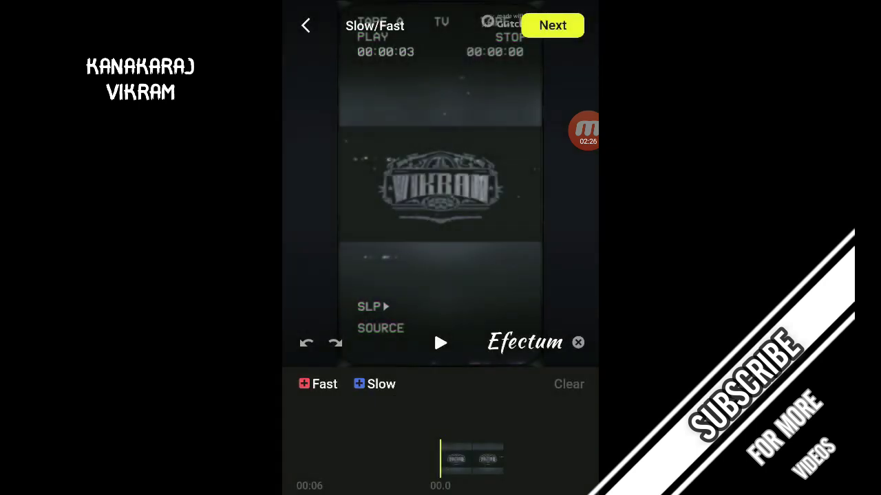
pyautogui.click(317, 384)
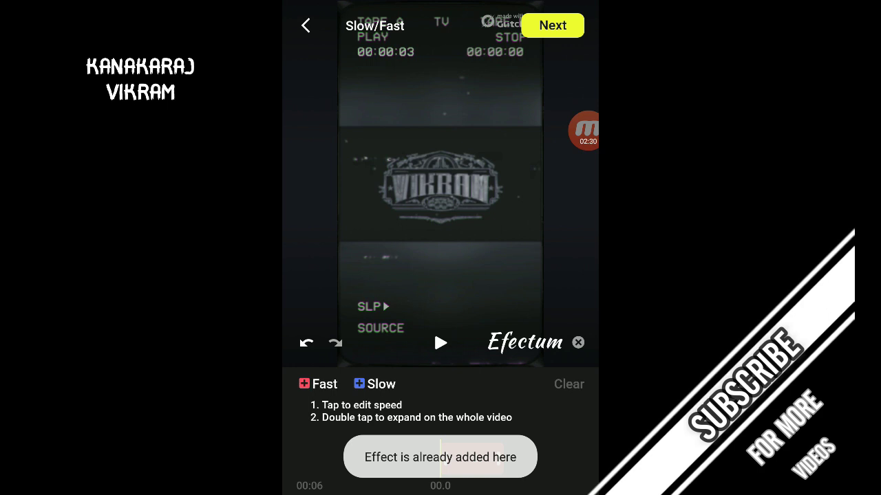
pyautogui.moveTo(501, 458); pyautogui.dragTo(468, 458)
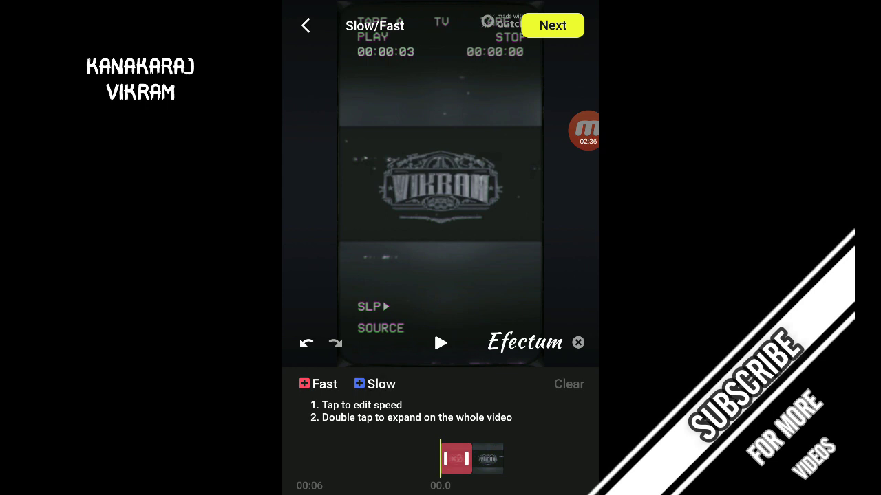
pyautogui.click(375, 384)
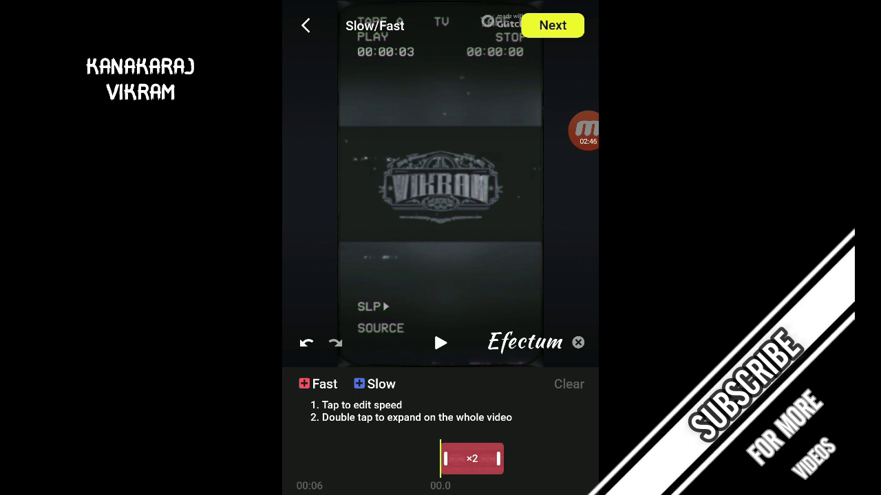
# Step: Play the clip to preview the ×2 speed-up, then try further speed sections
pyautogui.click(440, 343)
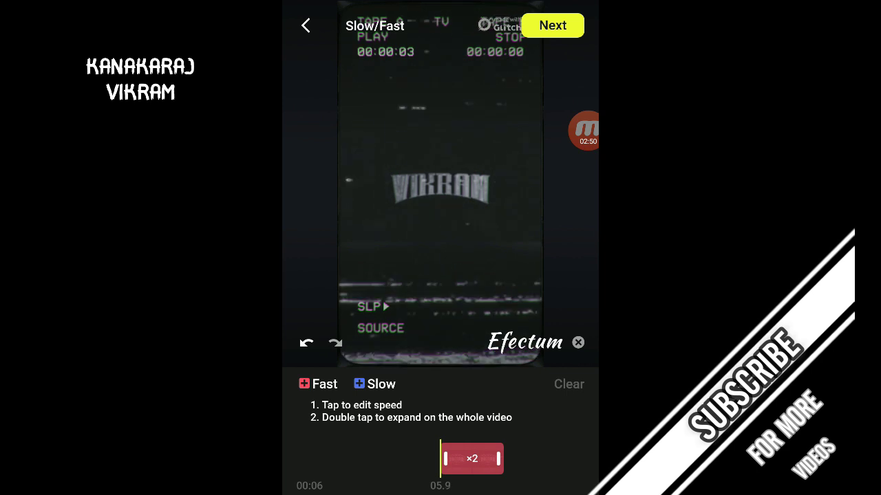
pyautogui.click(440, 343)
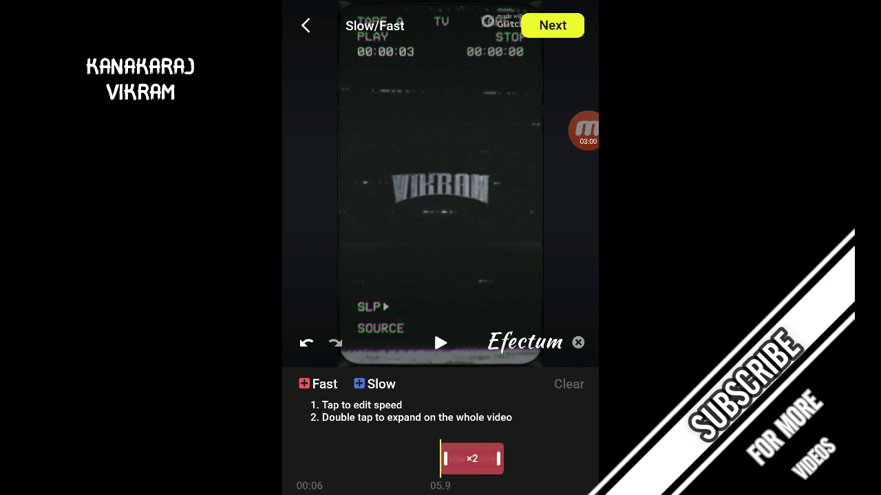
pyautogui.click(319, 384)
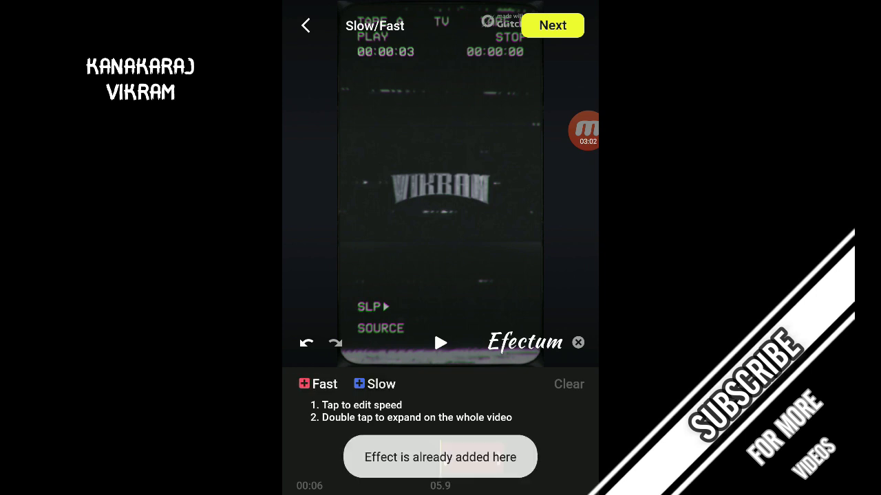
pyautogui.click(376, 384)
pyautogui.click(377, 383)
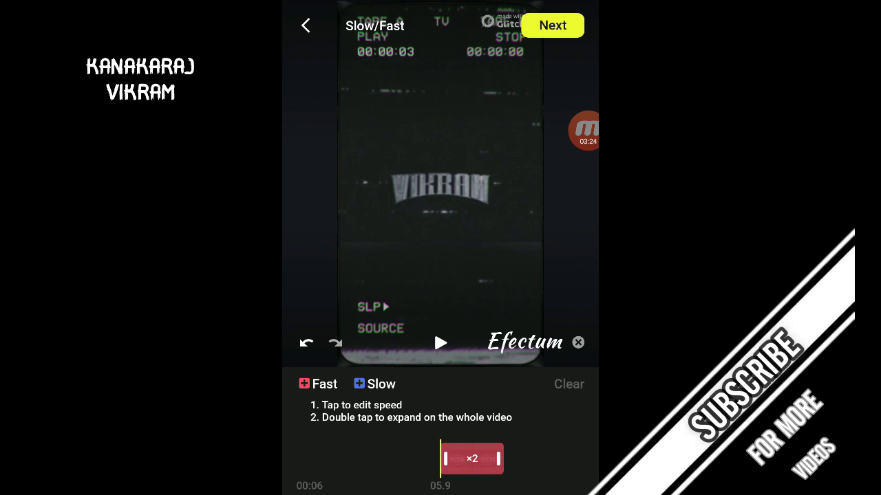
# Step: Continue from Slow/Fast, choose an output quality and let the sped-up clip process
pyautogui.click(553, 26)
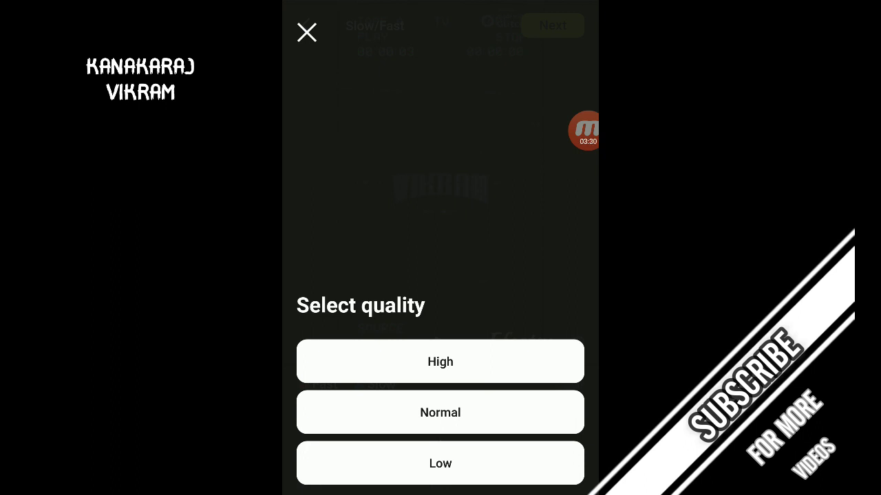
pyautogui.click(440, 362)
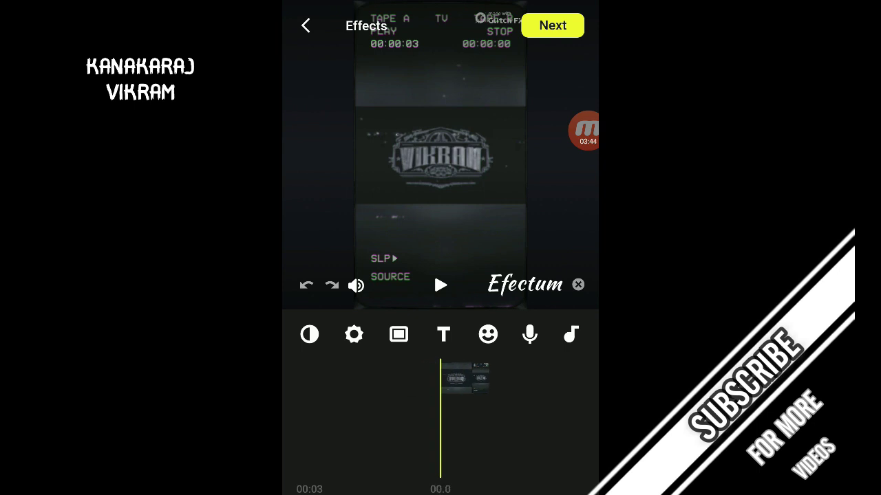
# Step: Open the filter list and preview Haze, Vignette and LMP on the clip
pyautogui.click(309, 335)
pyautogui.click(368, 451)
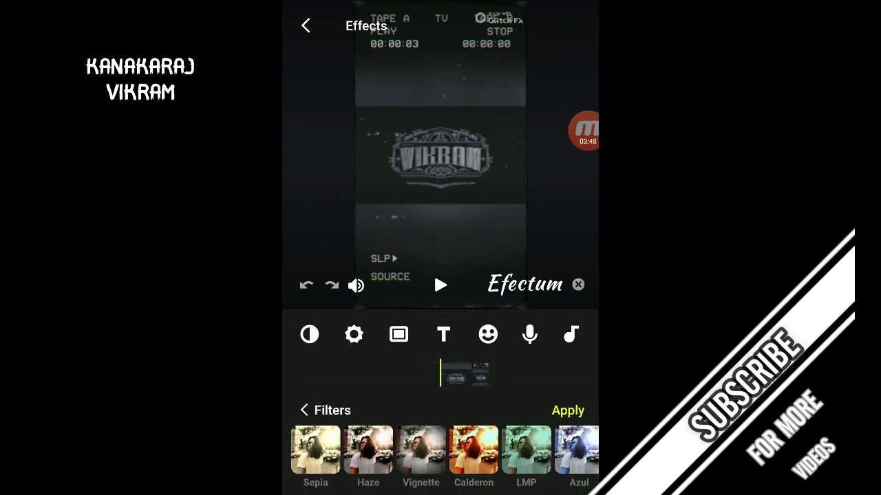
pyautogui.click(420, 451)
pyautogui.click(526, 450)
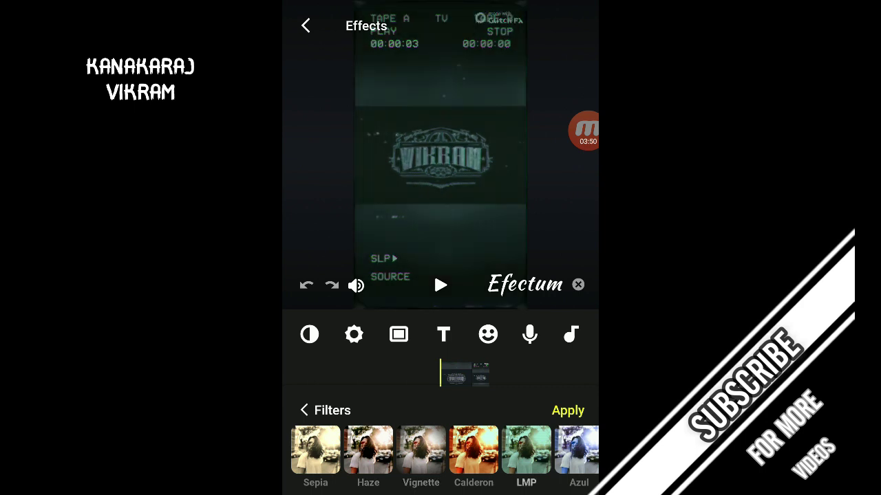
pyautogui.moveTo(525, 451); pyautogui.dragTo(403, 451)
# Step: Preview Azul, Sunset, Night and Grey C, then dismiss the Black & White purchase offer
pyautogui.click(454, 450)
pyautogui.click(506, 450)
pyautogui.click(559, 451)
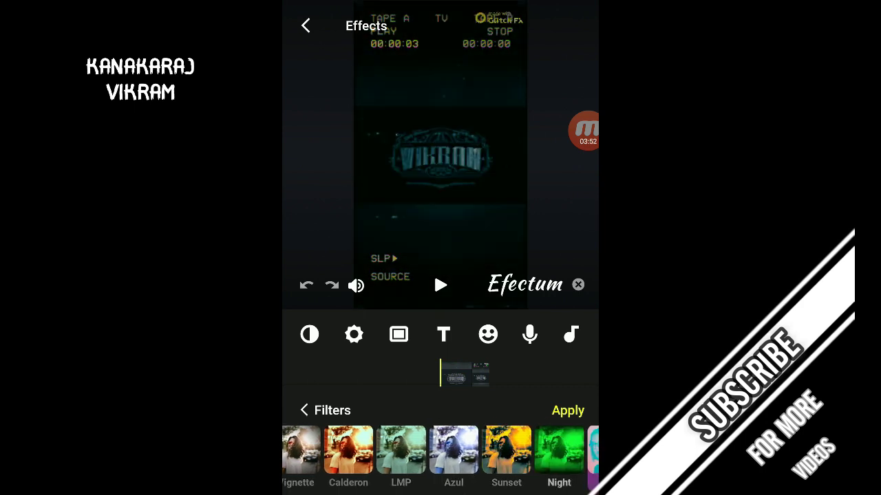
pyautogui.moveTo(558, 450); pyautogui.dragTo(326, 450)
pyautogui.click(382, 451)
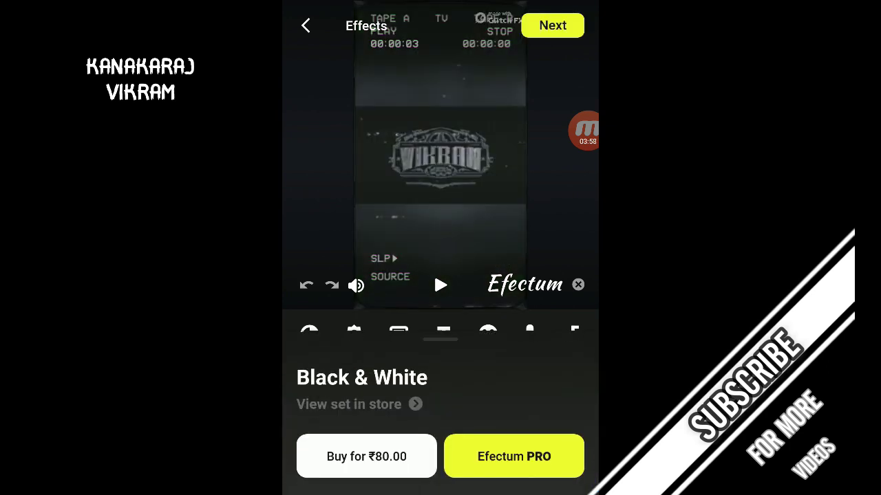
pyautogui.press('Escape')
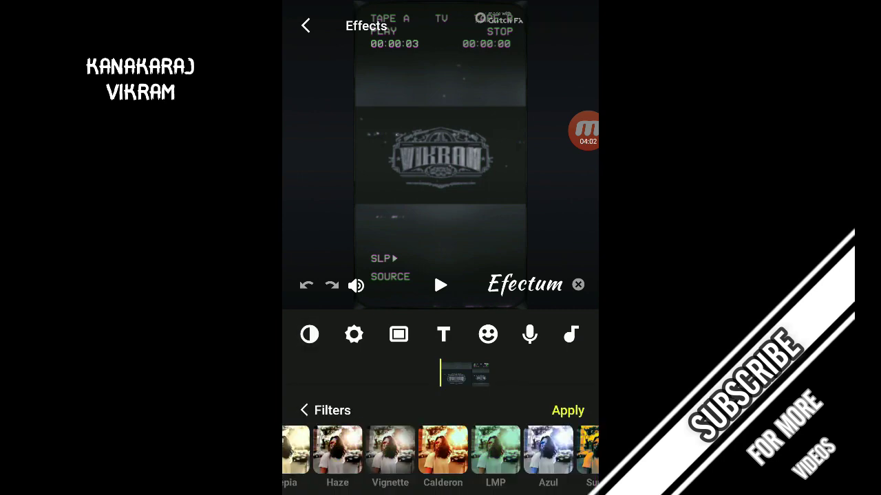
# Step: Set the clip's brightness to −25, contrast to −18 and saturation to 50
pyautogui.click(354, 335)
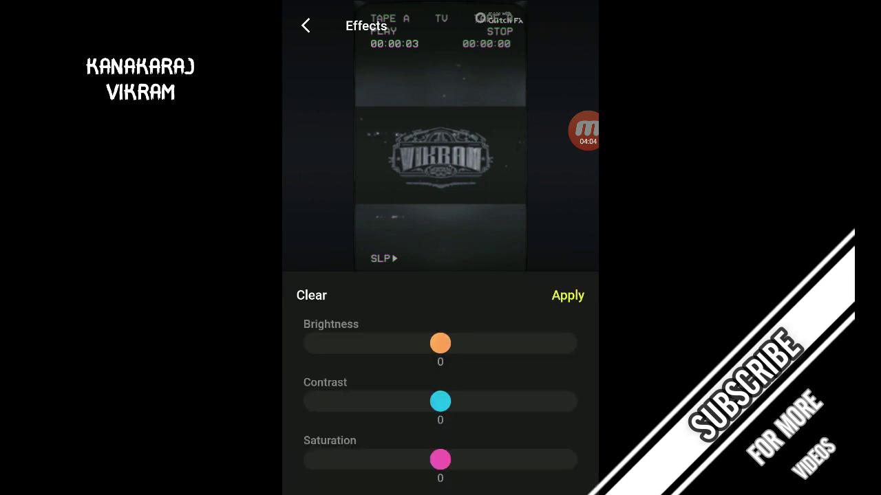
pyautogui.moveTo(440, 343)
pyautogui.mouseDown()
pyautogui.moveTo(306, 343)
pyautogui.moveTo(440, 342)
pyautogui.mouseUp()
pyautogui.moveTo(440, 401)
pyautogui.mouseDown()
pyautogui.moveTo(575, 401)
pyautogui.moveTo(320, 401)
pyautogui.moveTo(450, 401)
pyautogui.moveTo(432, 401)
pyautogui.moveTo(440, 401)
pyautogui.mouseUp()
pyautogui.moveTo(440, 459)
pyautogui.mouseDown()
pyautogui.moveTo(577, 459)
pyautogui.moveTo(304, 459)
pyautogui.moveTo(577, 459)
pyautogui.moveTo(440, 459)
pyautogui.mouseUp()
# Step: Close the adjustments and preview the Triangle, Kodak, Food and Red frames
pyautogui.click(568, 295)
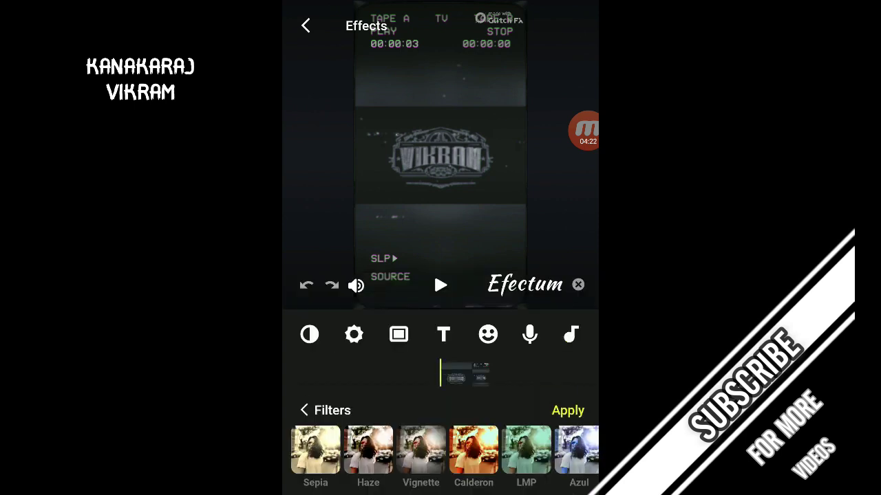
pyautogui.click(399, 334)
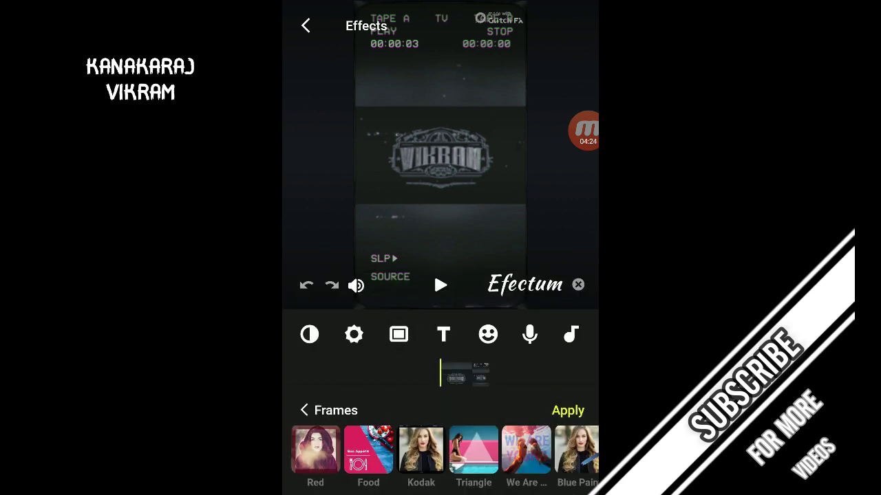
pyautogui.click(473, 451)
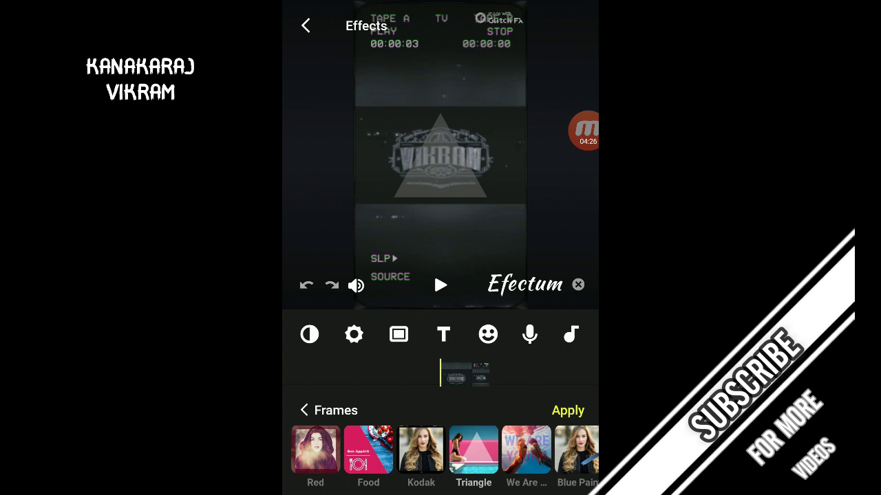
pyautogui.click(420, 451)
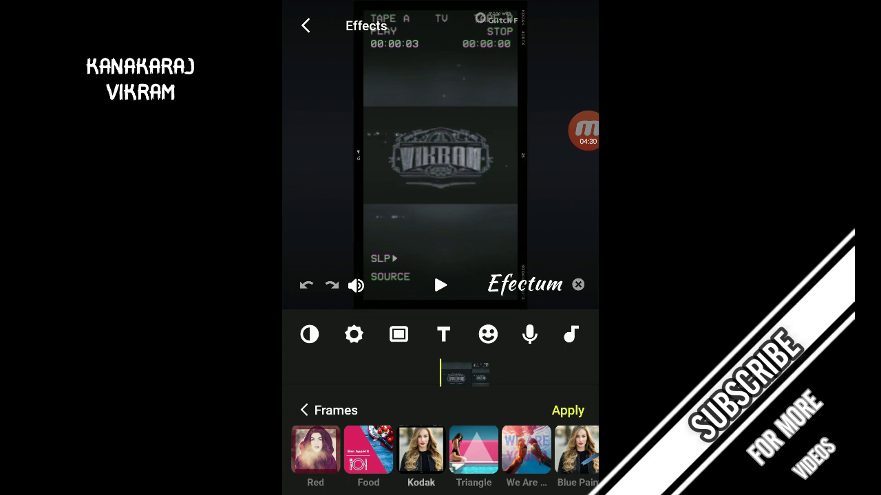
pyautogui.click(368, 450)
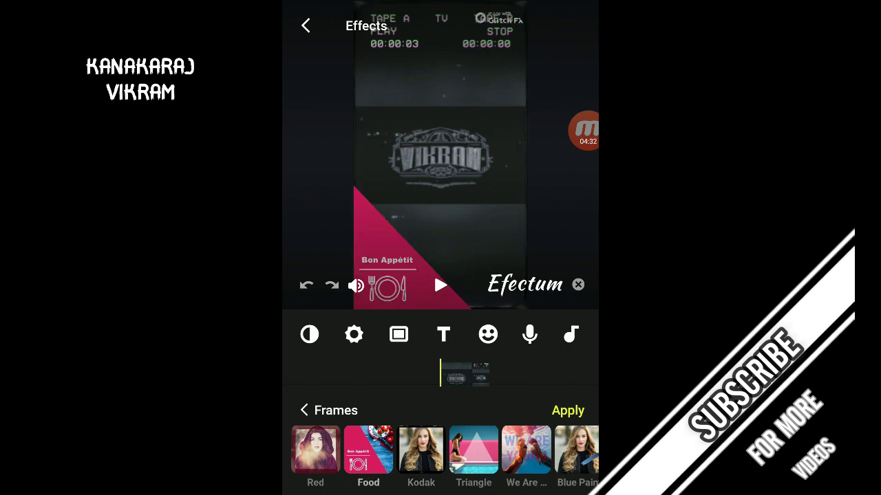
pyautogui.click(315, 450)
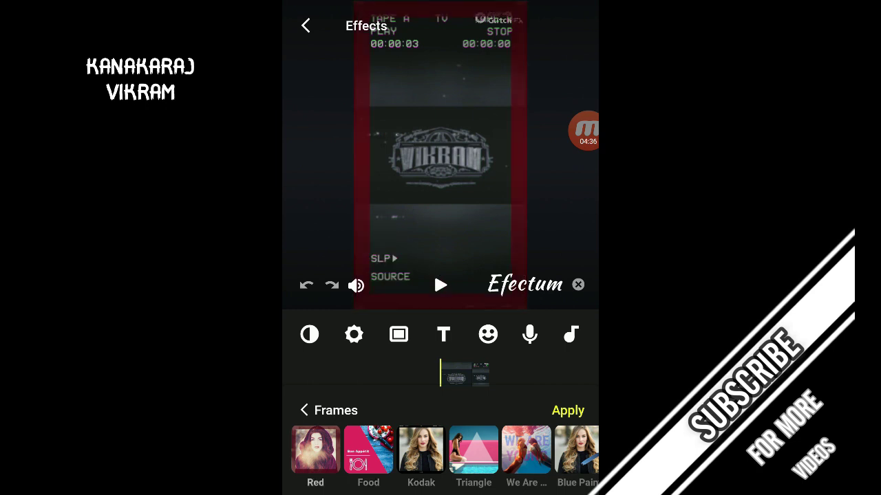
pyautogui.moveTo(523, 451); pyautogui.dragTo(373, 450)
# Step: Preview the Rainbow, Glitch, Clock, Stars and Rec frames on the VIKRAM clip
pyautogui.click(481, 451)
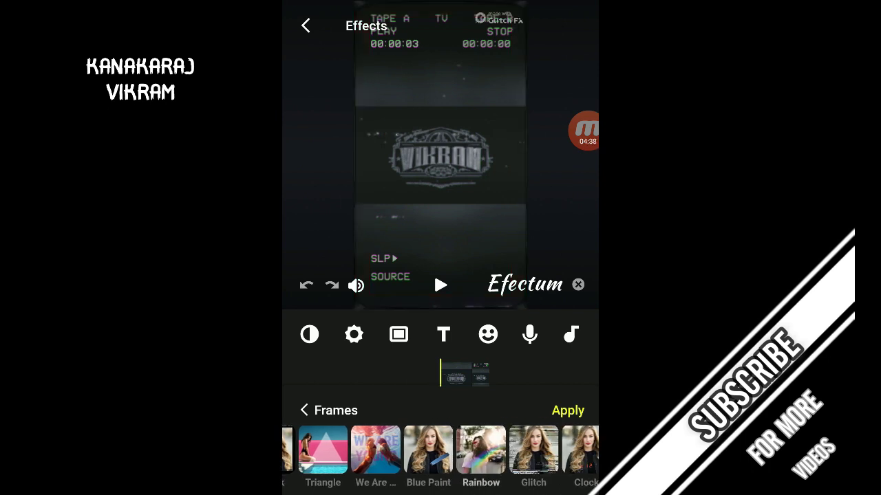
pyautogui.click(534, 450)
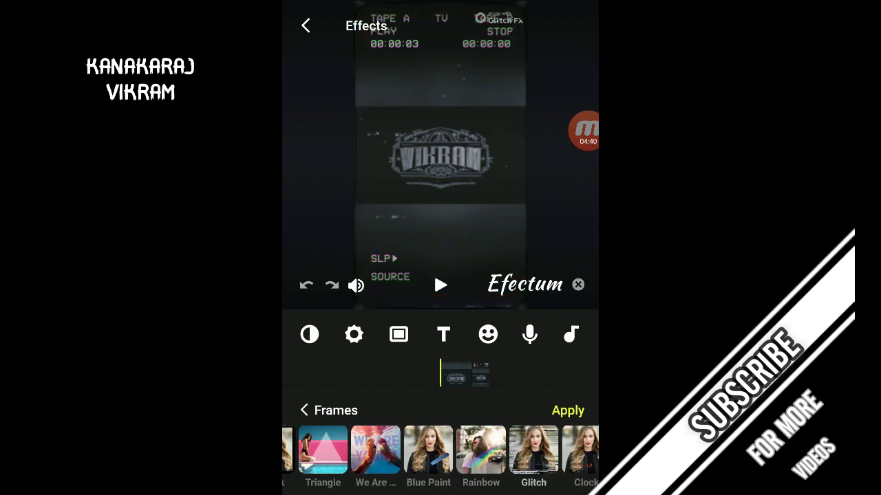
pyautogui.moveTo(533, 451); pyautogui.dragTo(412, 450)
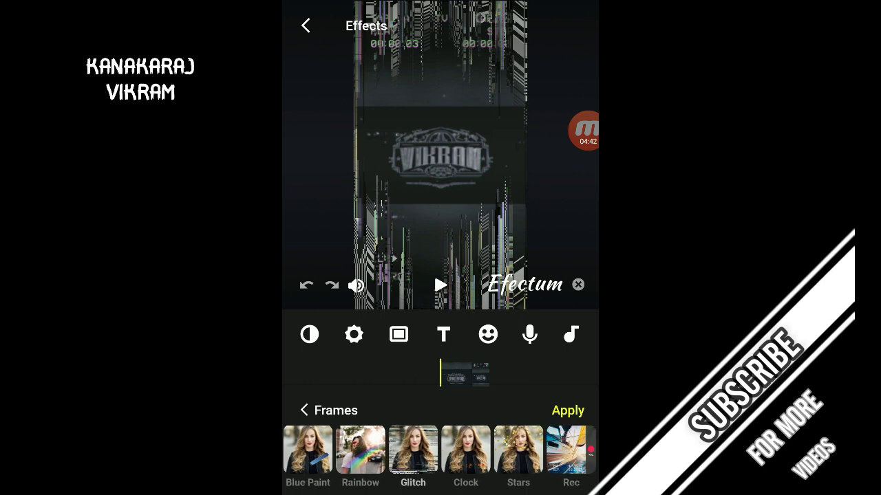
pyautogui.click(465, 451)
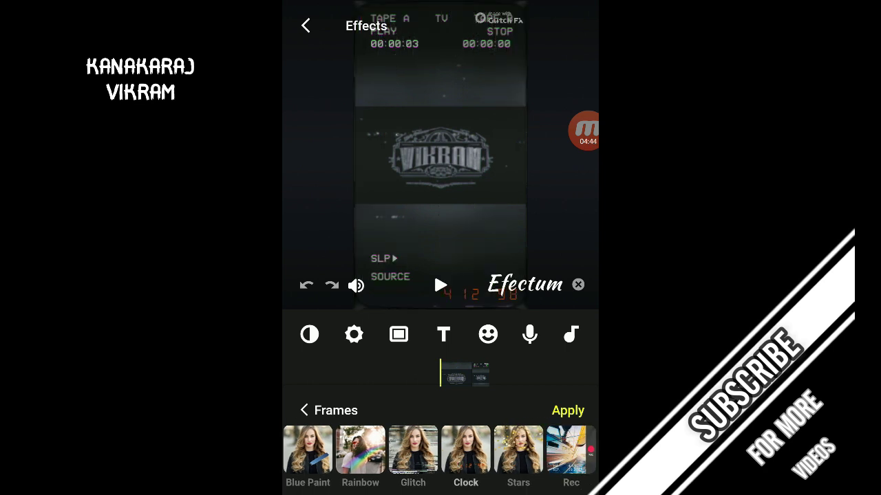
pyautogui.click(518, 451)
pyautogui.moveTo(523, 450); pyautogui.dragTo(419, 450)
pyautogui.click(480, 451)
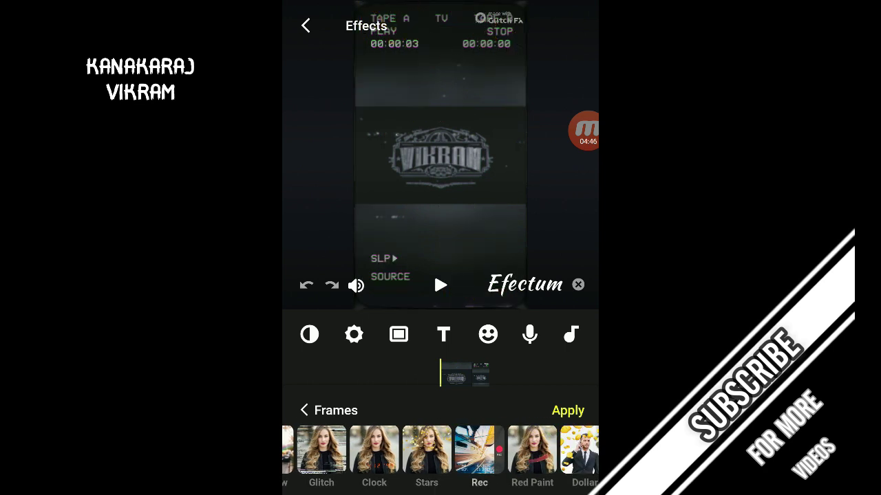
pyautogui.moveTo(522, 451); pyautogui.dragTo(447, 450)
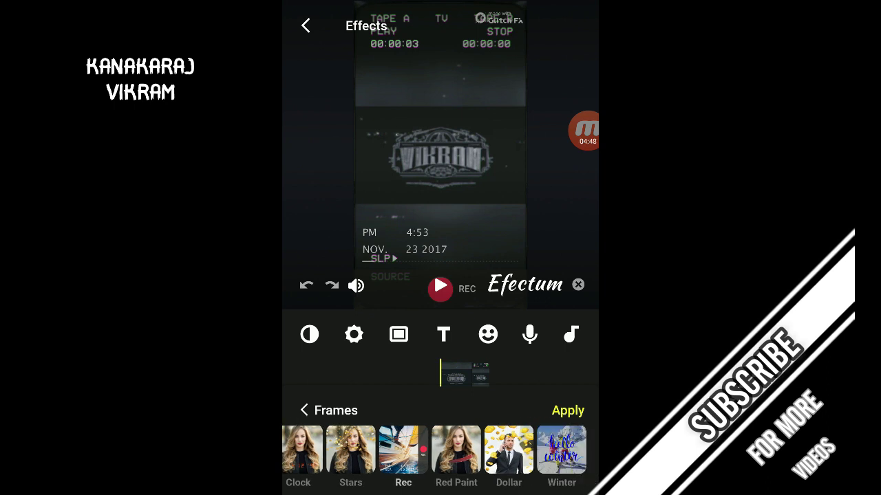
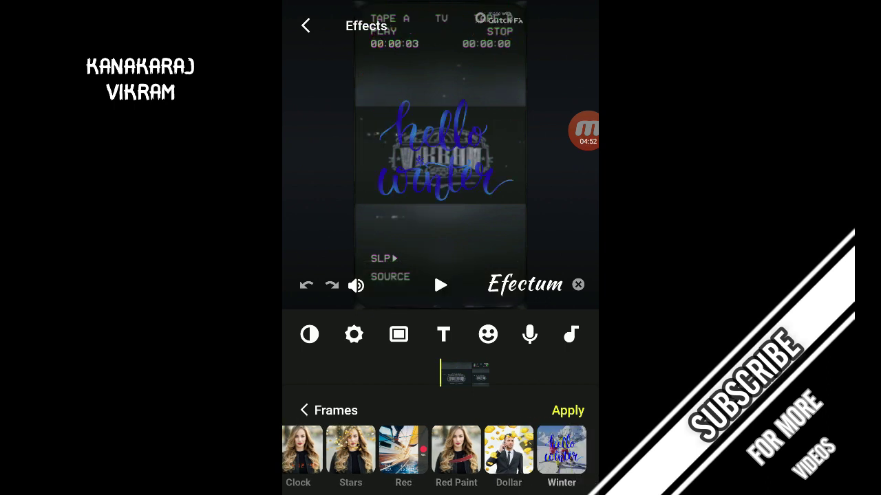
# Step: Apply the Red frame to the VIKRAM video, opening and closing the Text tool without adding text
pyautogui.moveTo(550, 450)
pyautogui.mouseDown()
pyautogui.moveTo(330, 450)
pyautogui.moveTo(481, 450)
pyautogui.mouseUp()
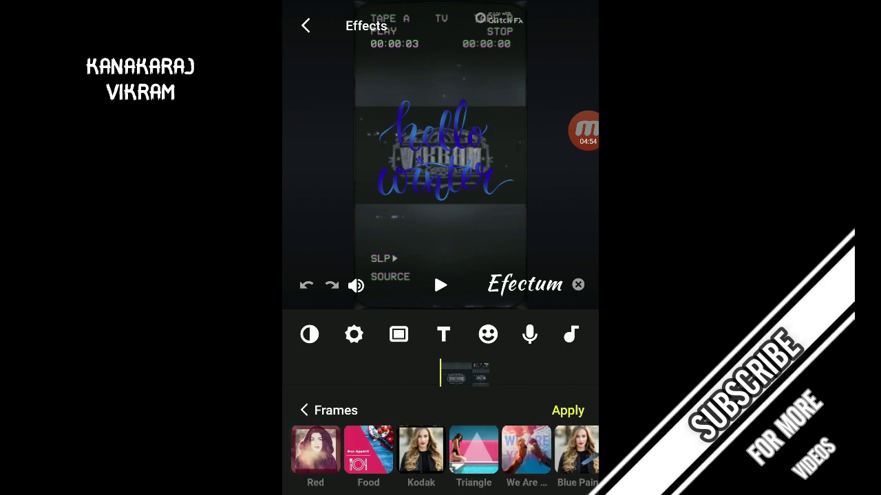
pyautogui.click(315, 451)
pyautogui.click(567, 410)
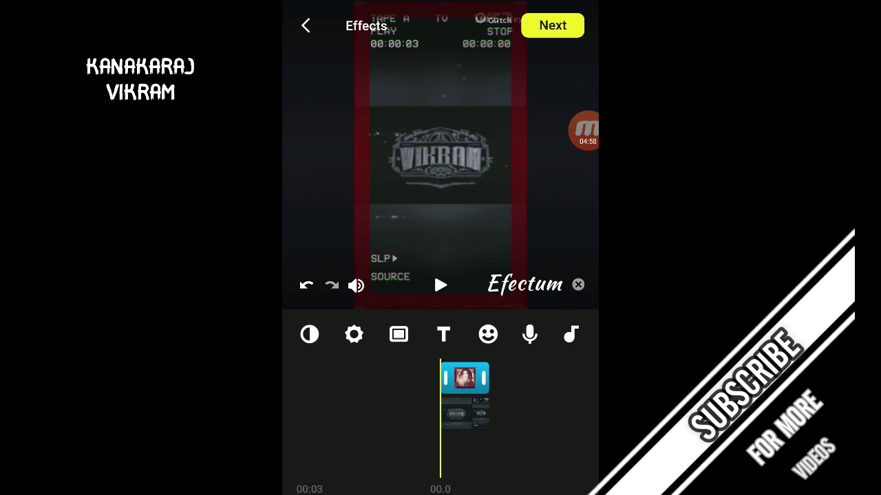
pyautogui.click(443, 335)
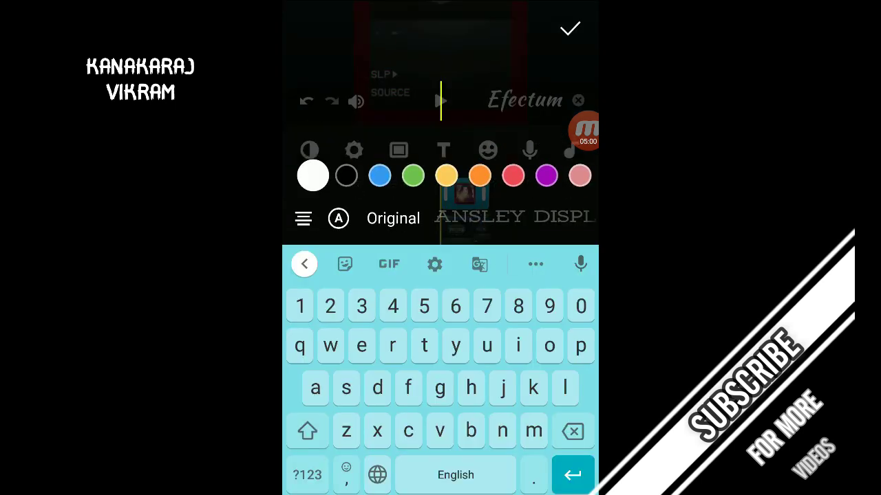
pyautogui.click(570, 28)
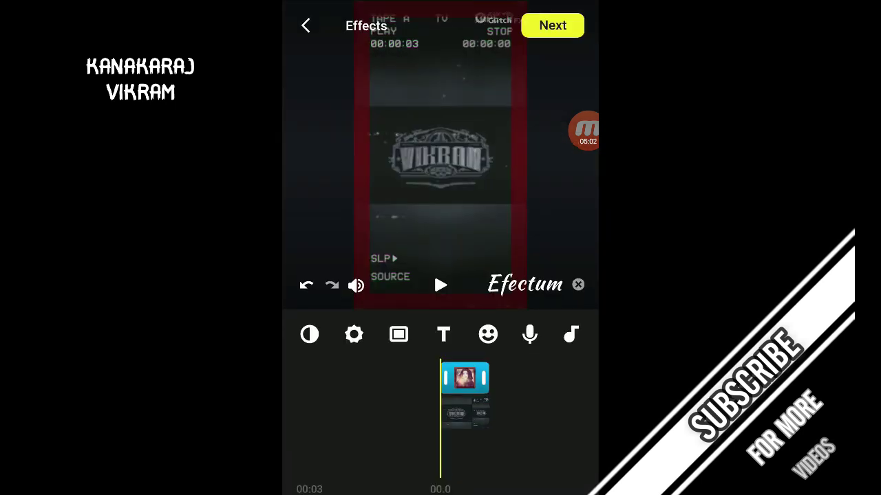
# Step: Add the yellow smirking emoji sticker, positioned near the top of the video
pyautogui.click(487, 334)
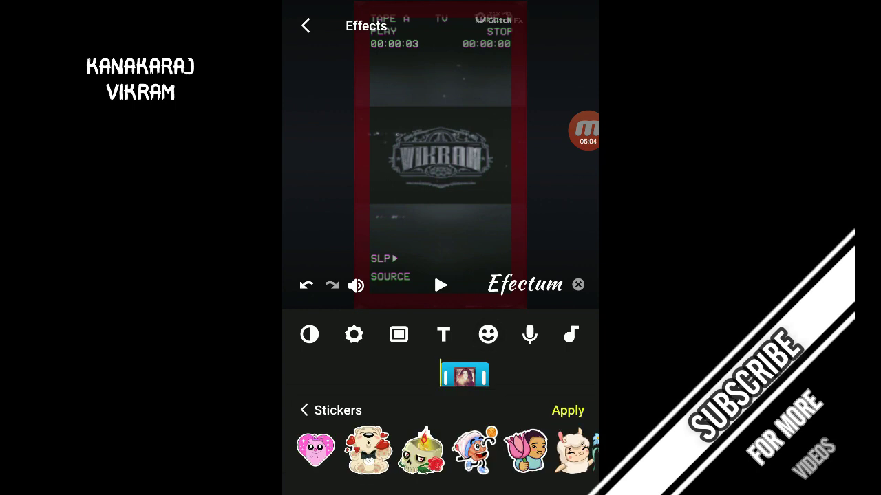
pyautogui.hscroll(5, 440, 450)
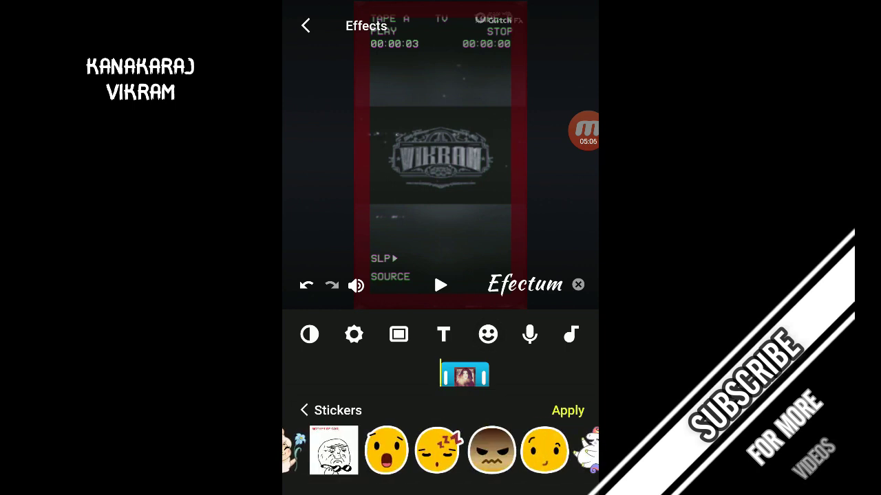
pyautogui.hscroll(2, 440, 450)
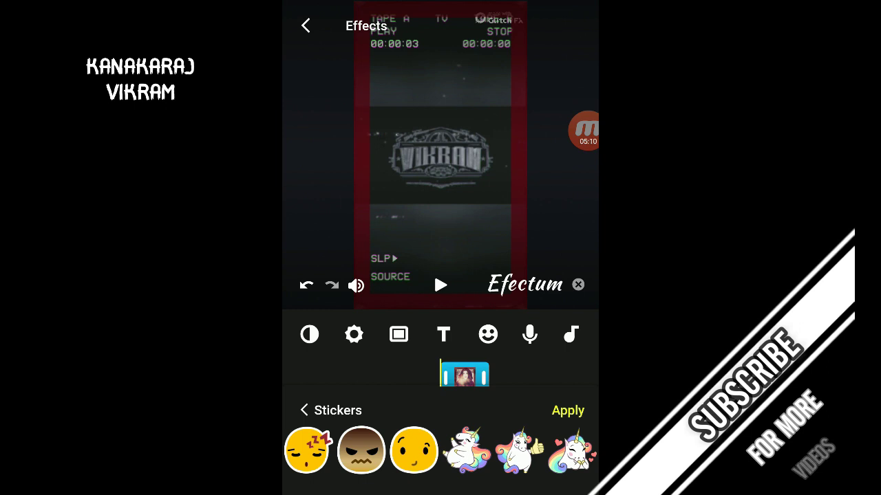
pyautogui.click(414, 450)
pyautogui.moveTo(440, 154); pyautogui.dragTo(441, 71)
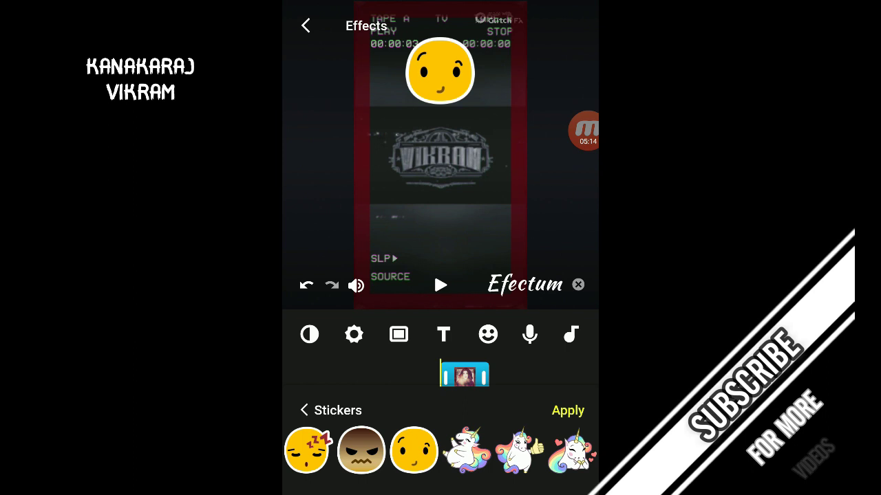
pyautogui.click(568, 410)
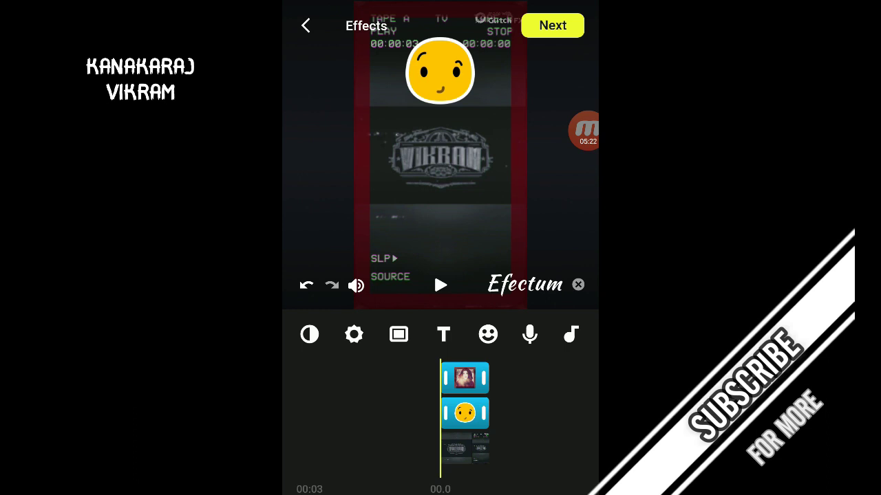
# Step: Play back the edited VIKRAM video to preview the frame and sticker
pyautogui.click(441, 285)
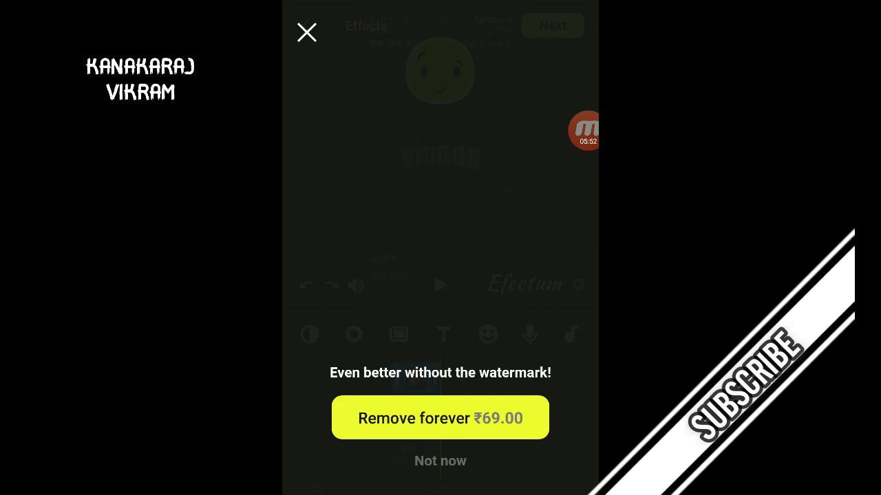
# Step: Decline the ₹69.00 watermark removal offer and close the full-screen ad to continue export processing
pyautogui.click(441, 461)
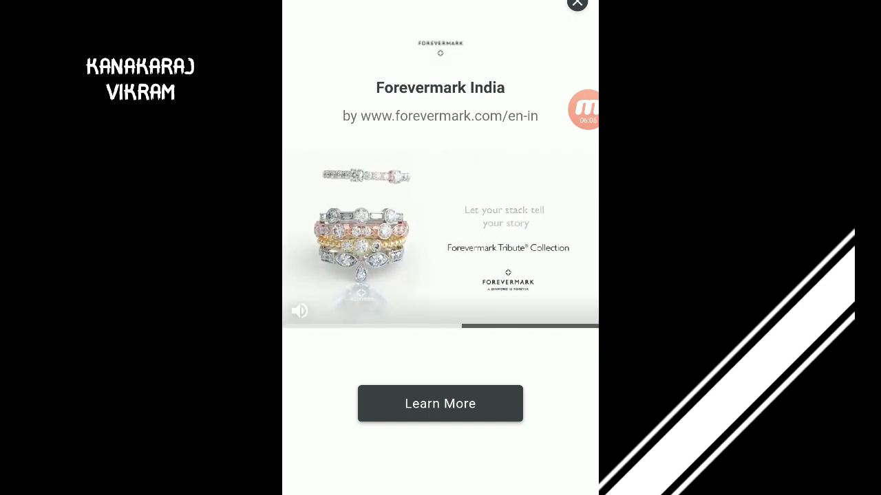
pyautogui.click(577, 4)
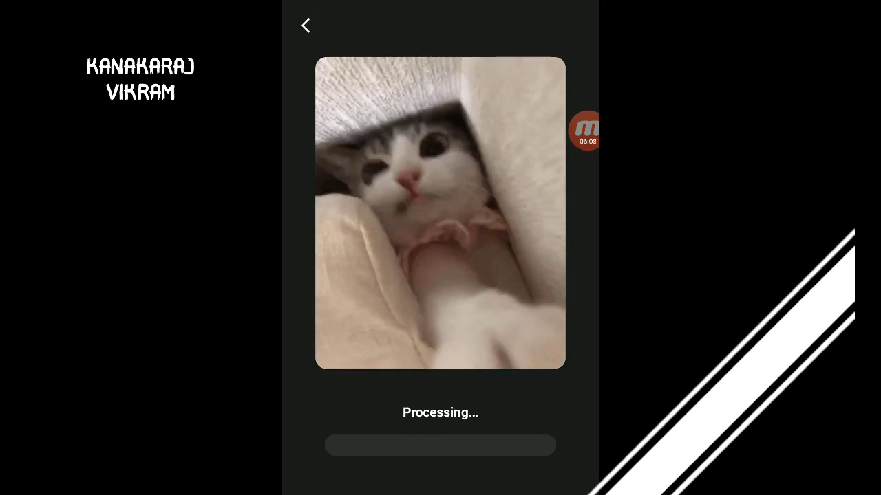